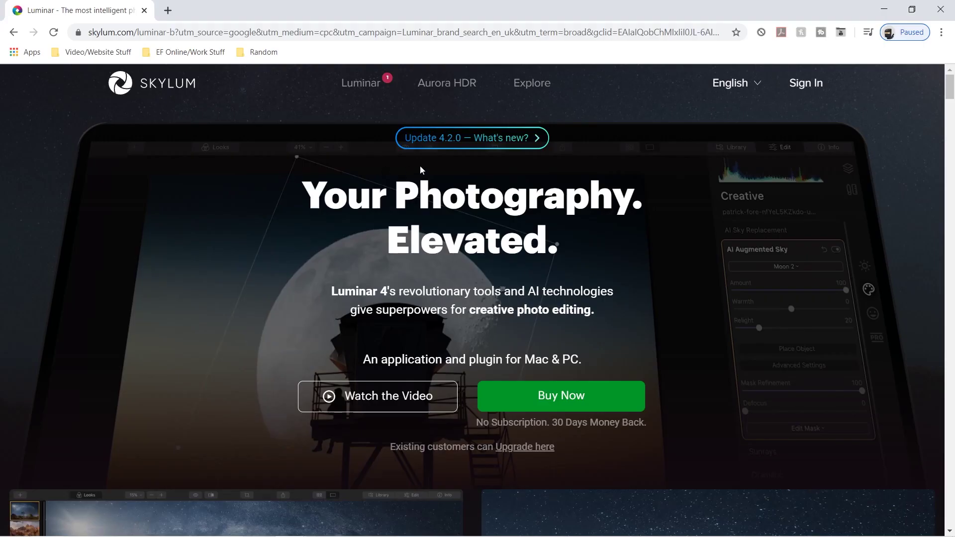
Reveal the Update 4.2.0 what's-new feature list on Skylum's Luminar 4 product page.
mouse_move(459, 148)
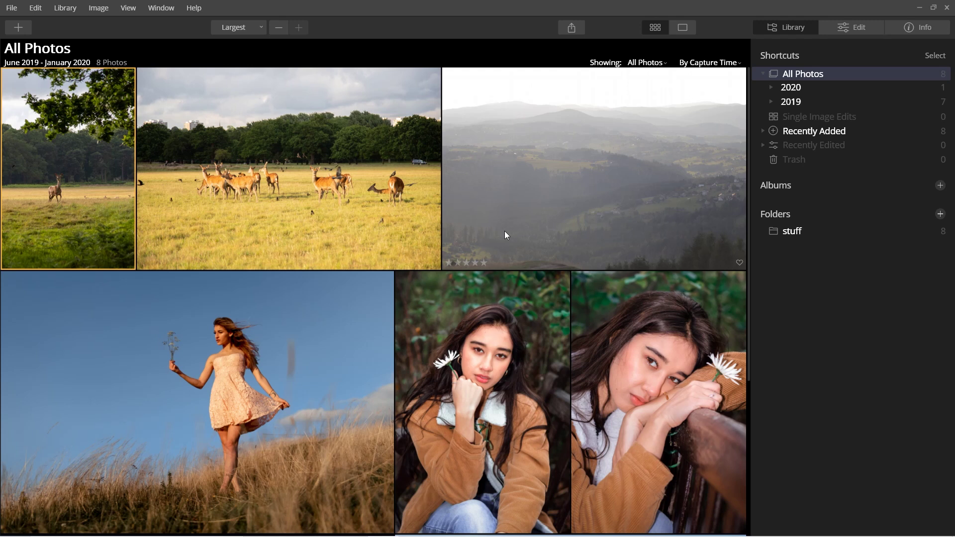
Open the grass-field photo in Creative, try Blue Sky 1 and Blue Sky 5, then reset the sky.
click(839, 30)
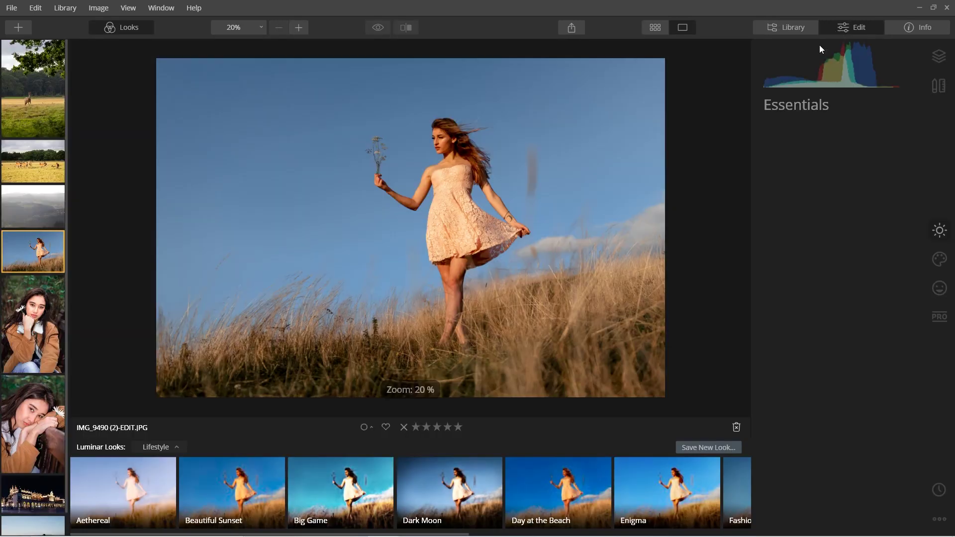
click(937, 260)
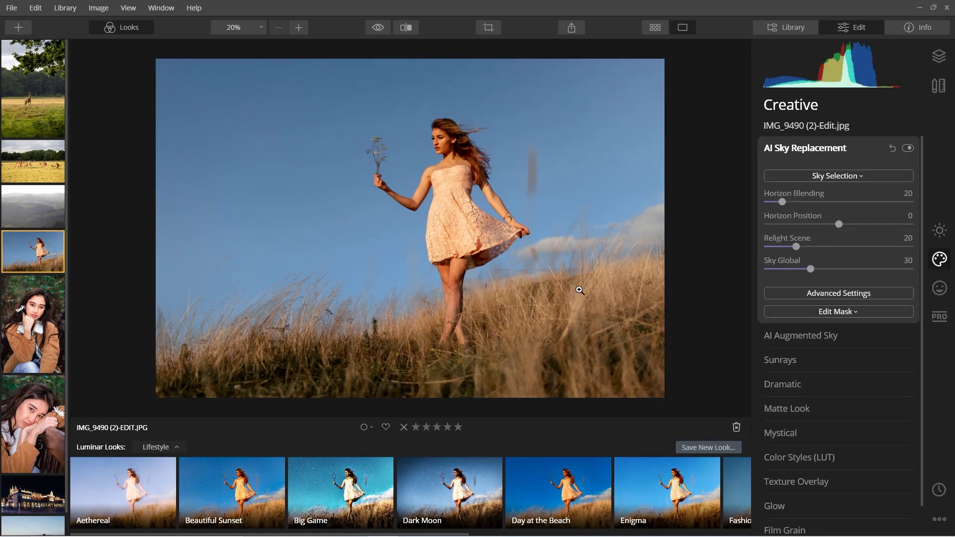
click(856, 177)
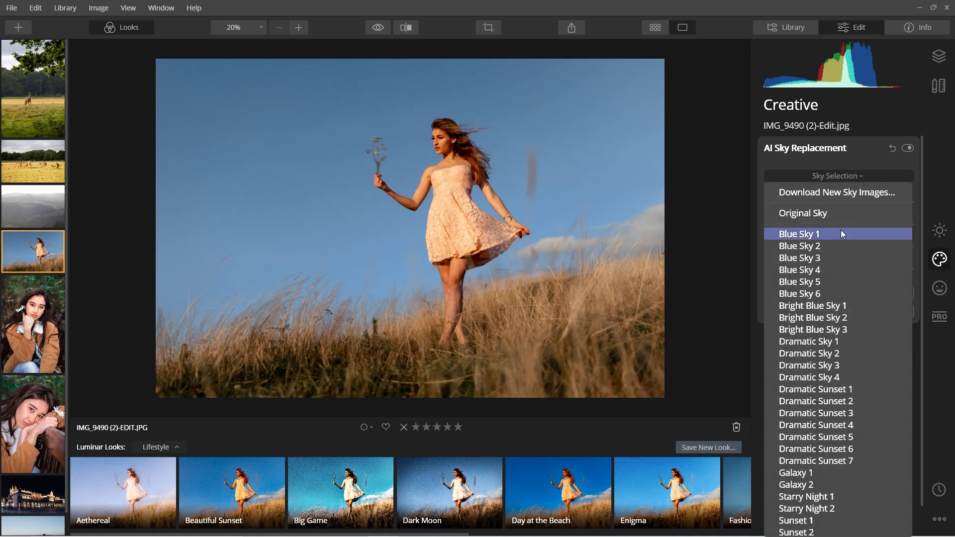
click(842, 234)
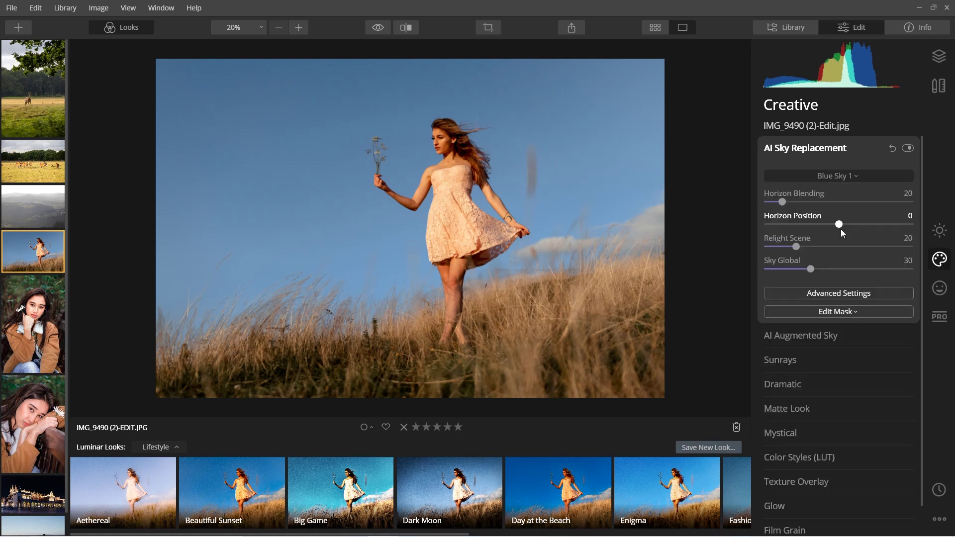
click(864, 175)
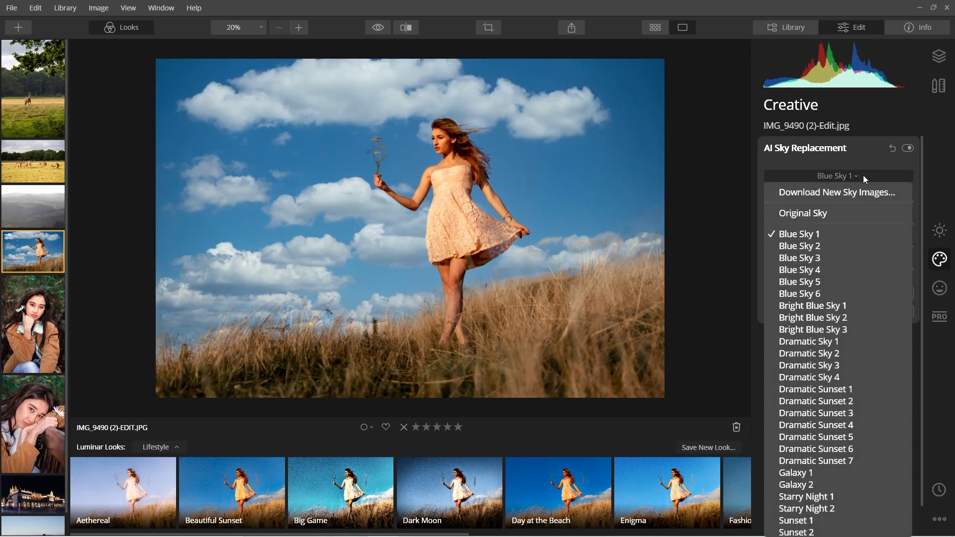
click(828, 282)
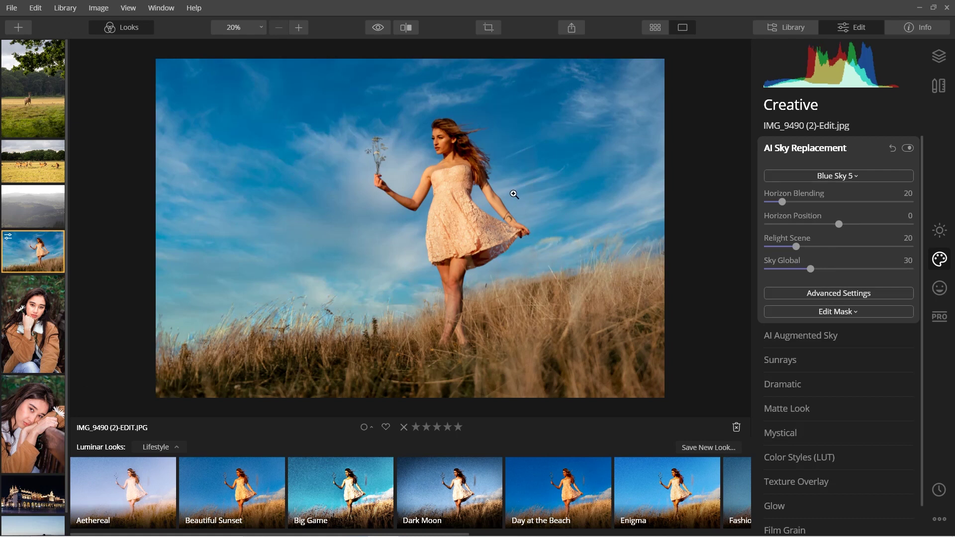
click(893, 148)
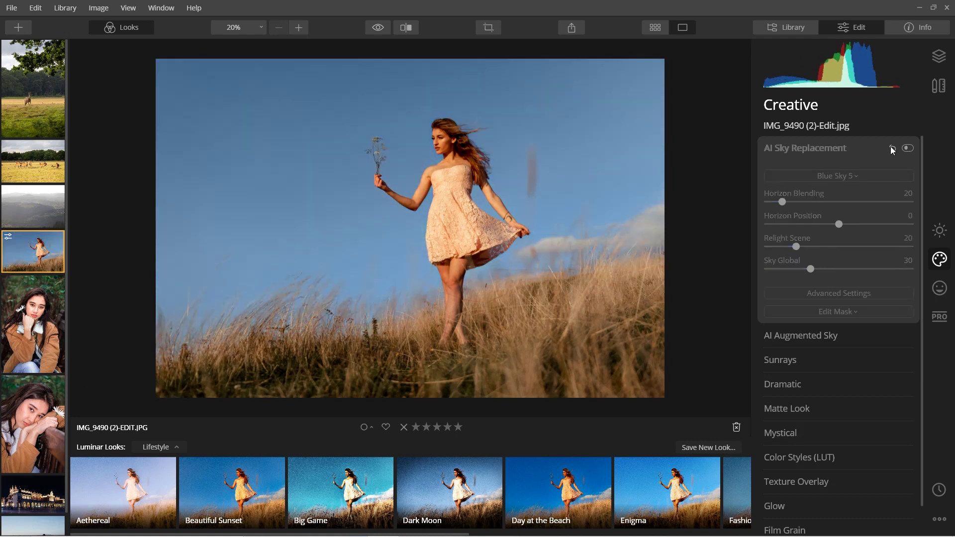
Switch from AI Sky Replacement to AI Augmented Sky and add the Mountains 1 object.
click(876, 147)
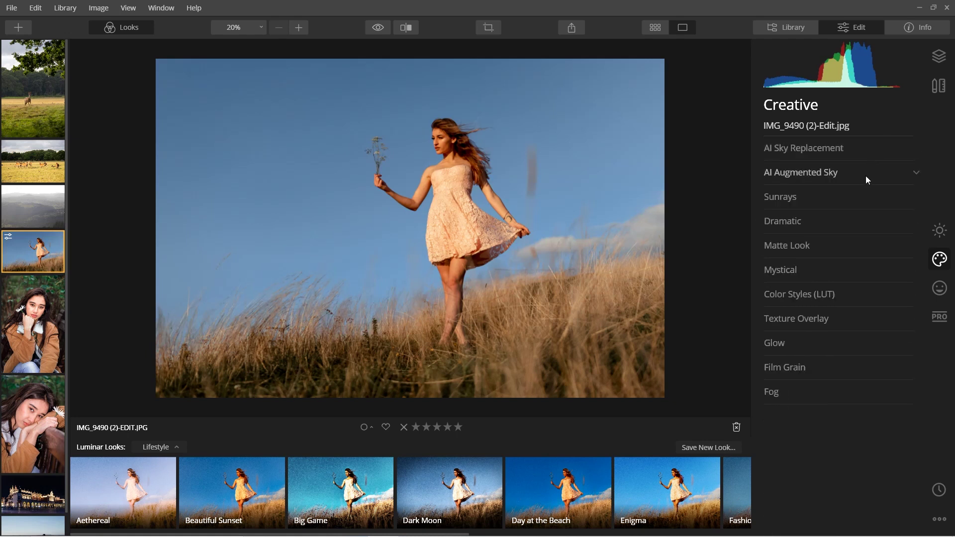
click(865, 174)
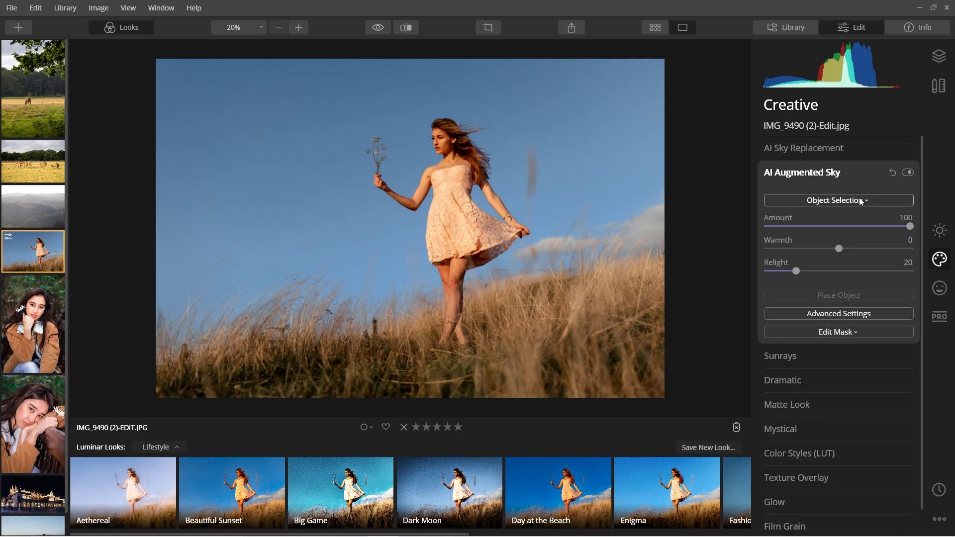
click(860, 199)
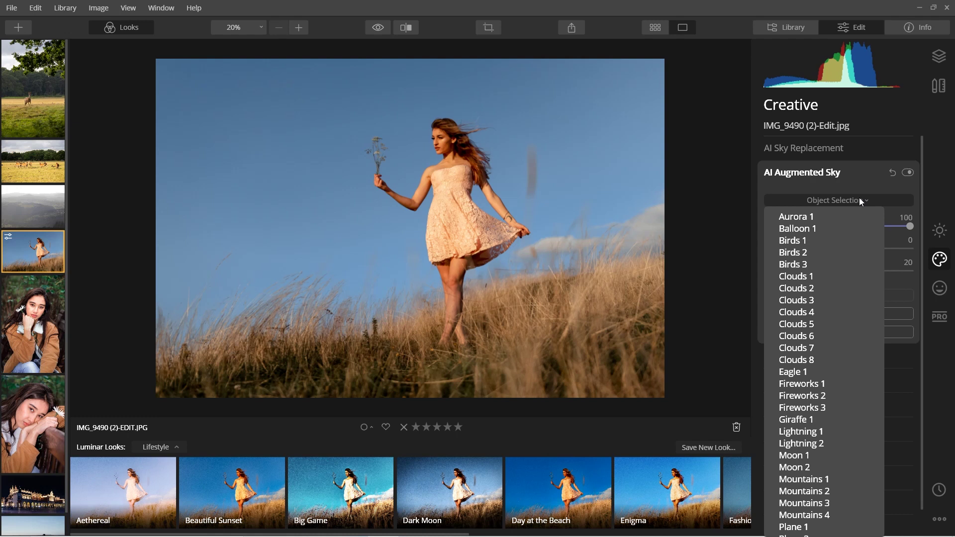
scroll(850, 243, down, 1)
click(862, 452)
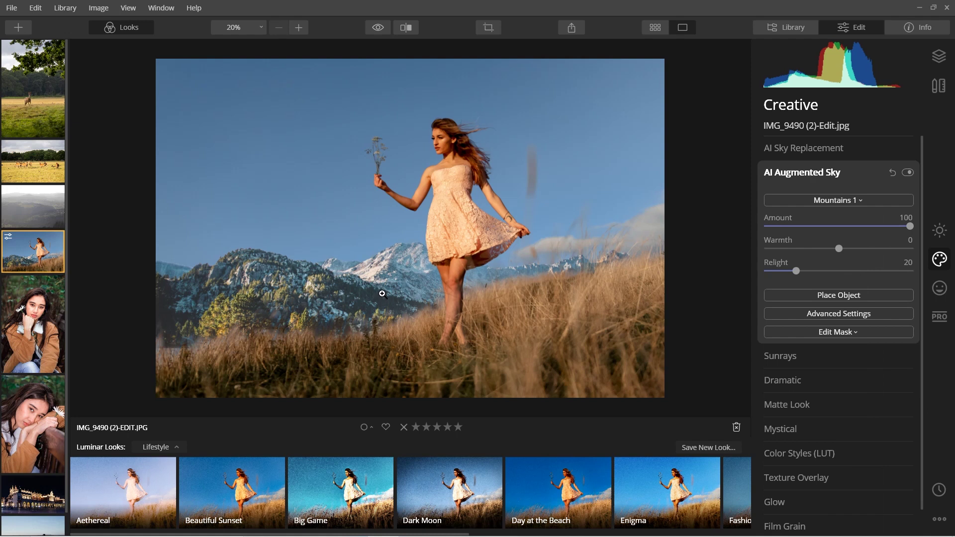
click(819, 296)
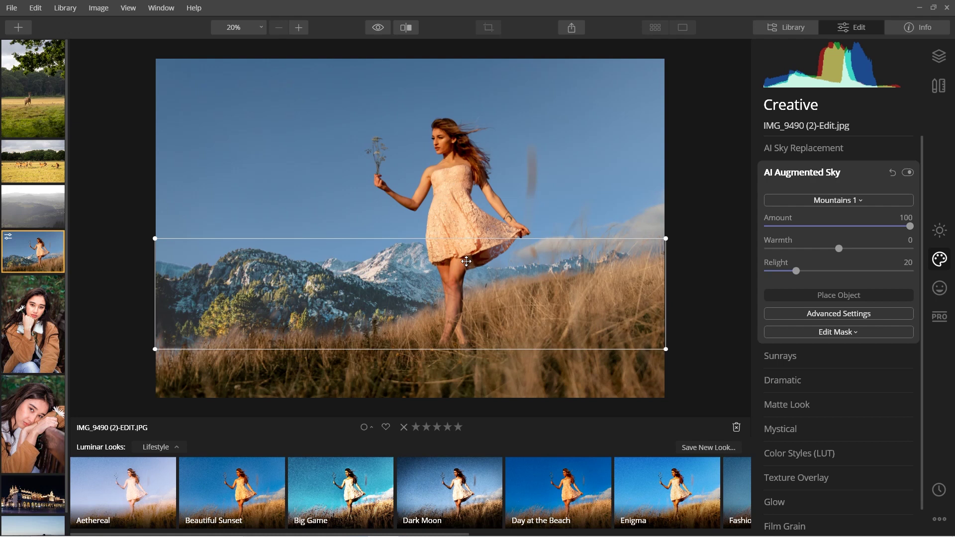
Move the mountains higher, set their Amount to 98, and try Defocus in Advanced Settings.
drag(466, 261, 408, 292)
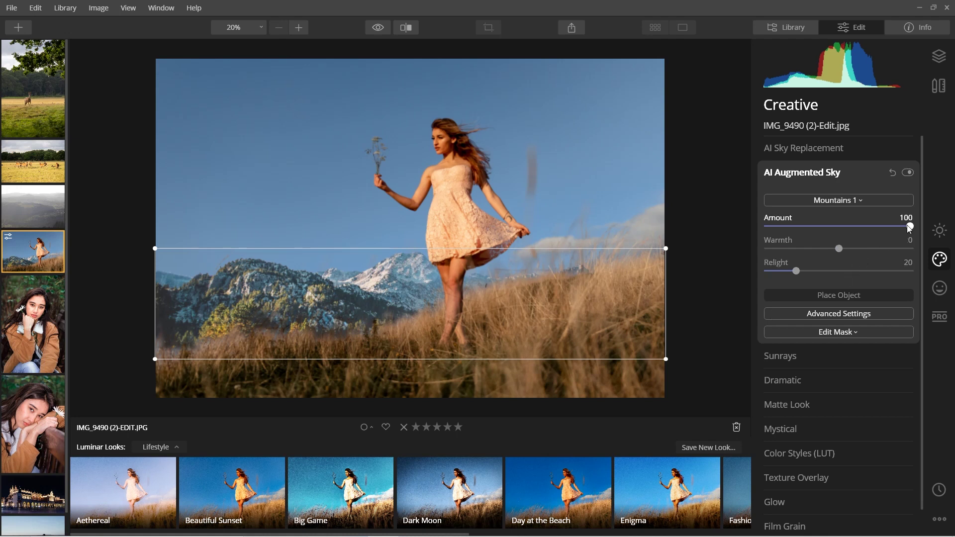
drag(910, 228, 897, 228)
drag(874, 229, 906, 228)
scroll(812, 256, down, 1)
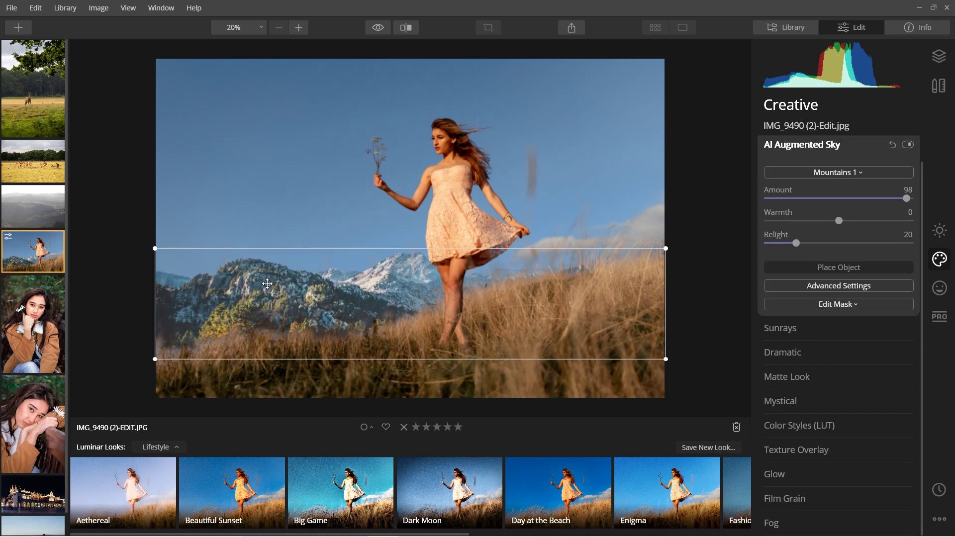
click(850, 289)
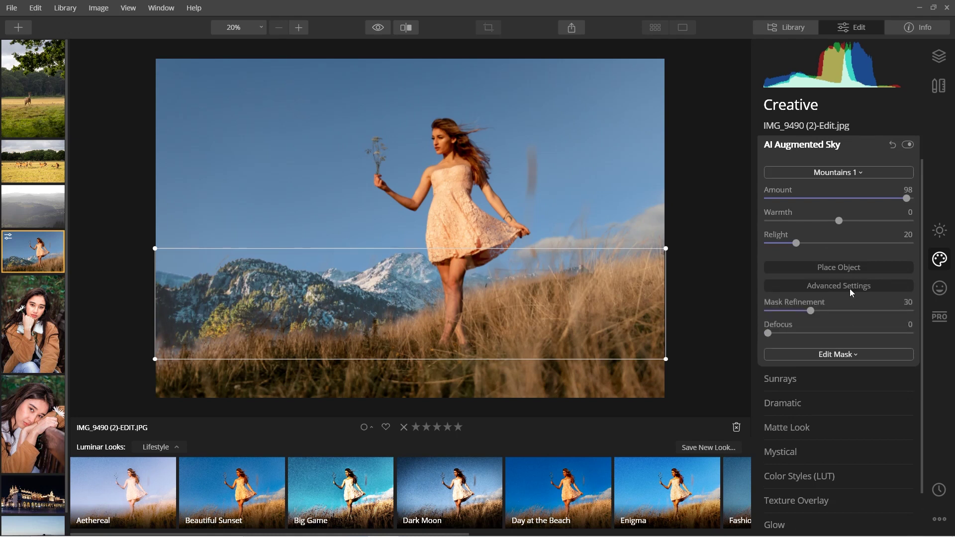
scroll(850, 293, down, 1)
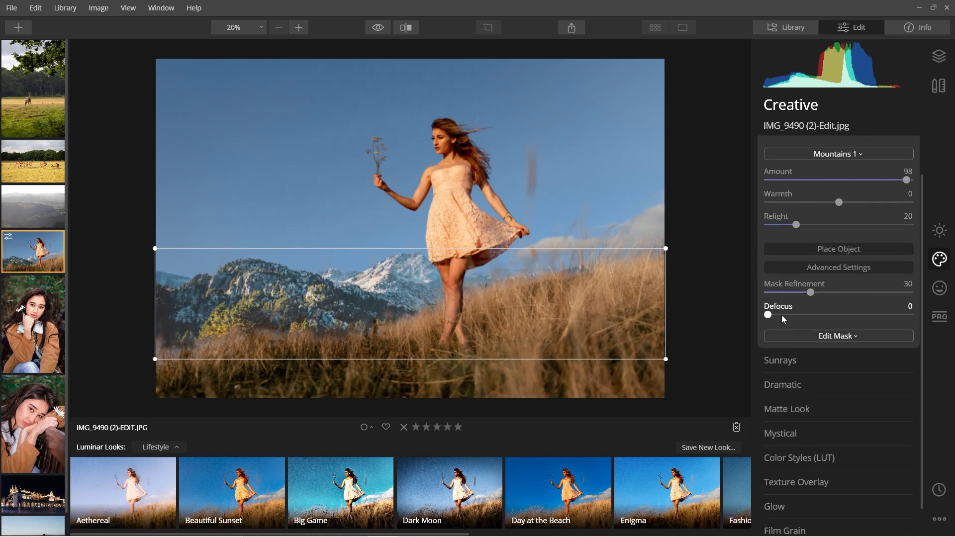
mouse_move(770, 316)
mouse_down()
mouse_move(825, 314)
mouse_move(767, 316)
mouse_up()
click(870, 156)
Try the Aurora 1, Birds 1 and Fireworks 1 sky objects on the grass-field photo.
scroll(834, 201, up, 1)
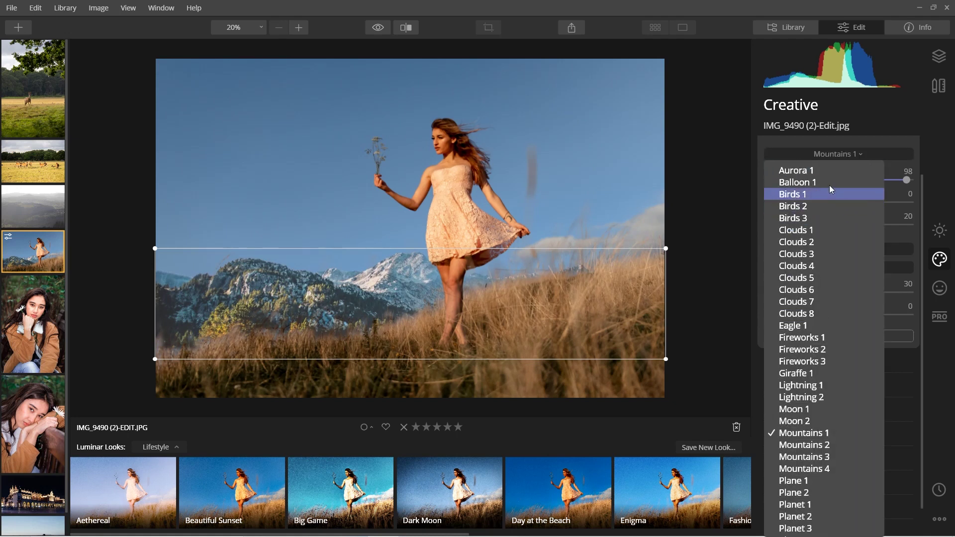
click(828, 171)
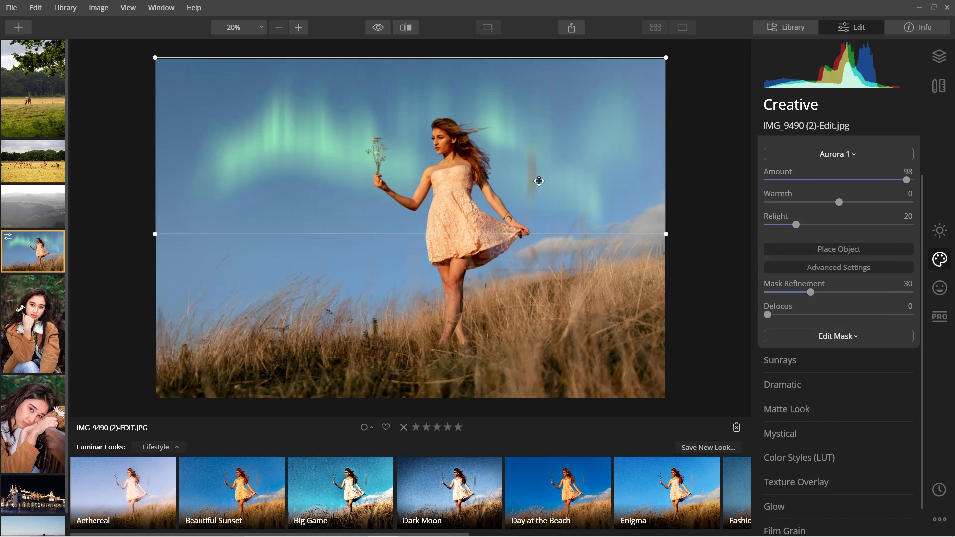
click(862, 156)
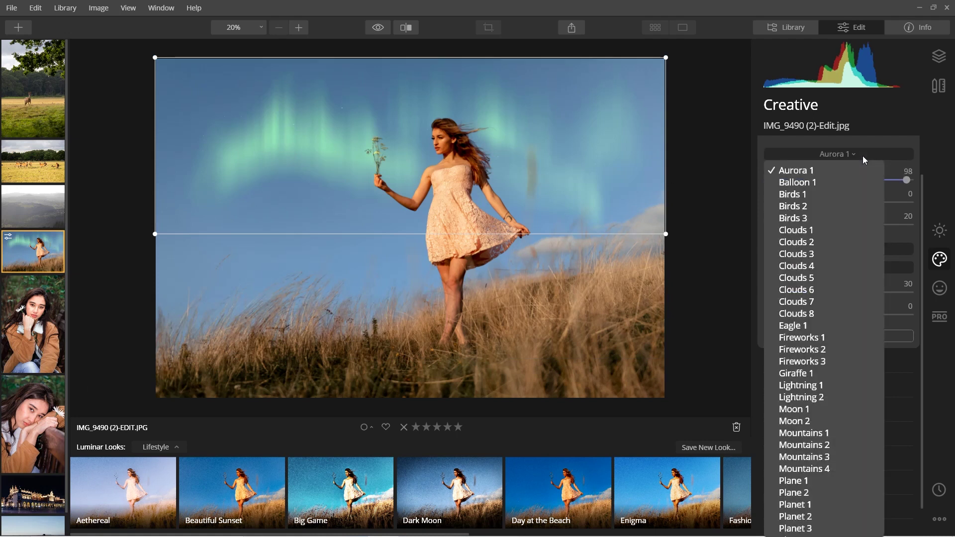
click(835, 195)
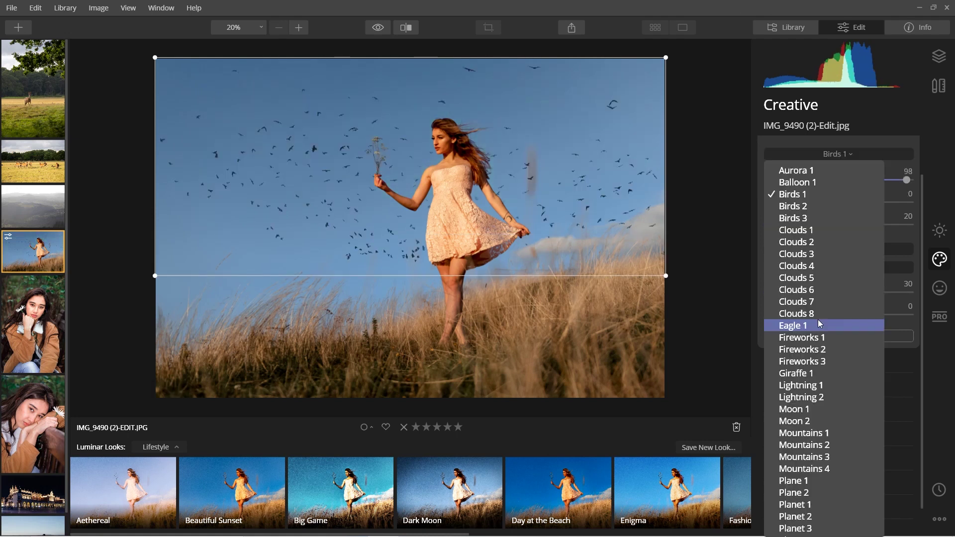
click(817, 337)
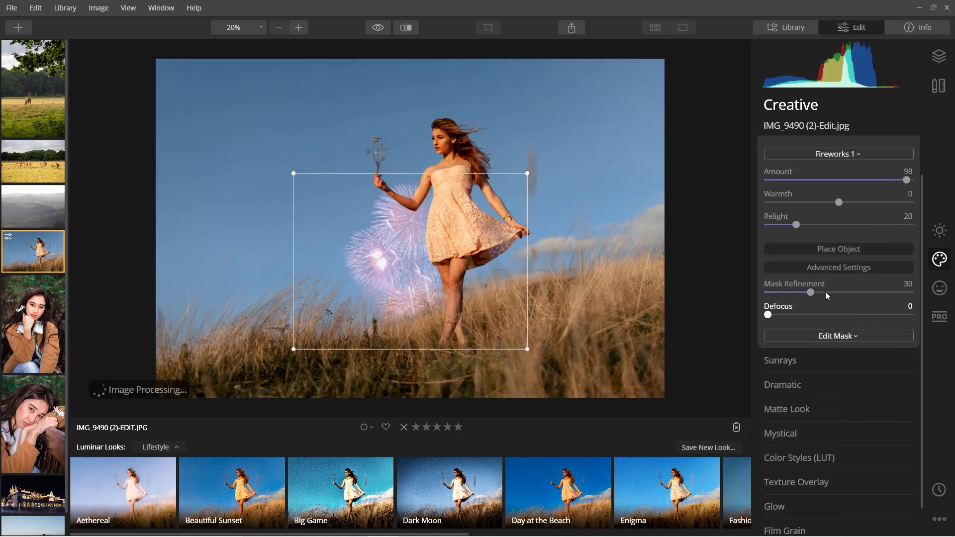
Settle on the Rainbow 1 sky object, then open the IMG_0102 portrait.
click(850, 158)
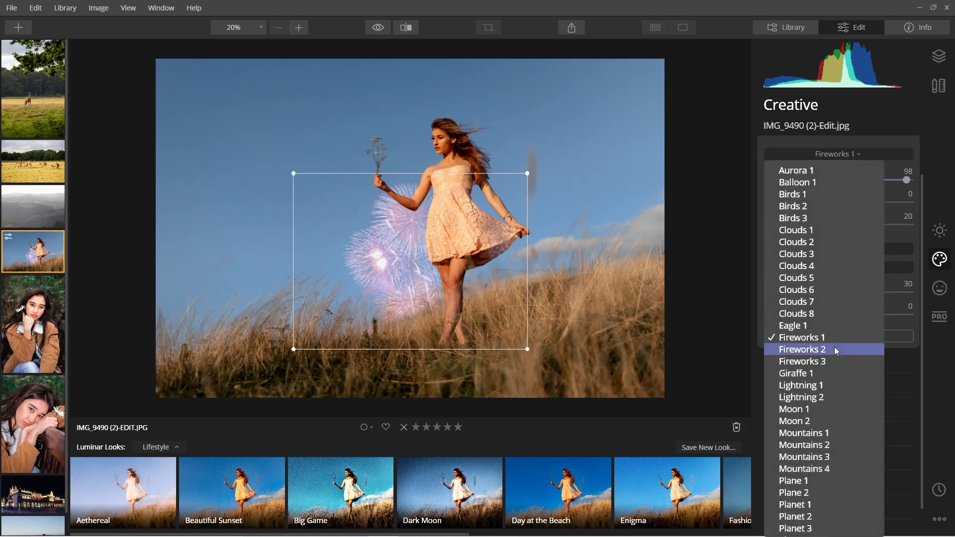
scroll(834, 351, down, 1)
scroll(840, 384, down, 1)
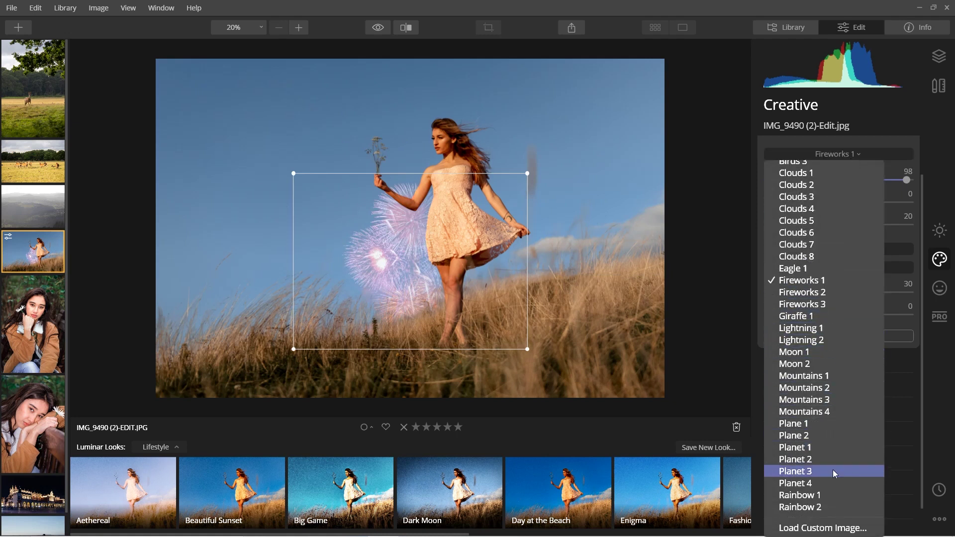
click(833, 494)
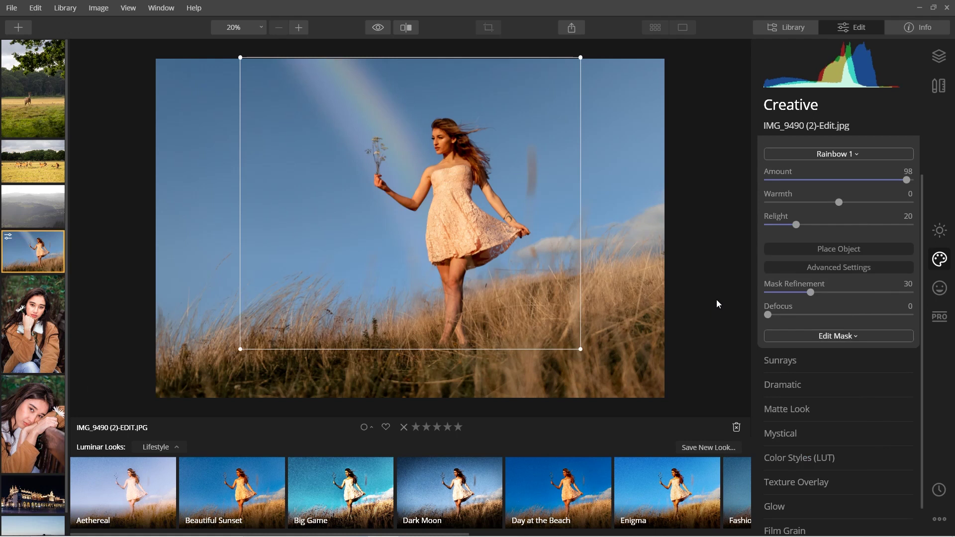
click(852, 160)
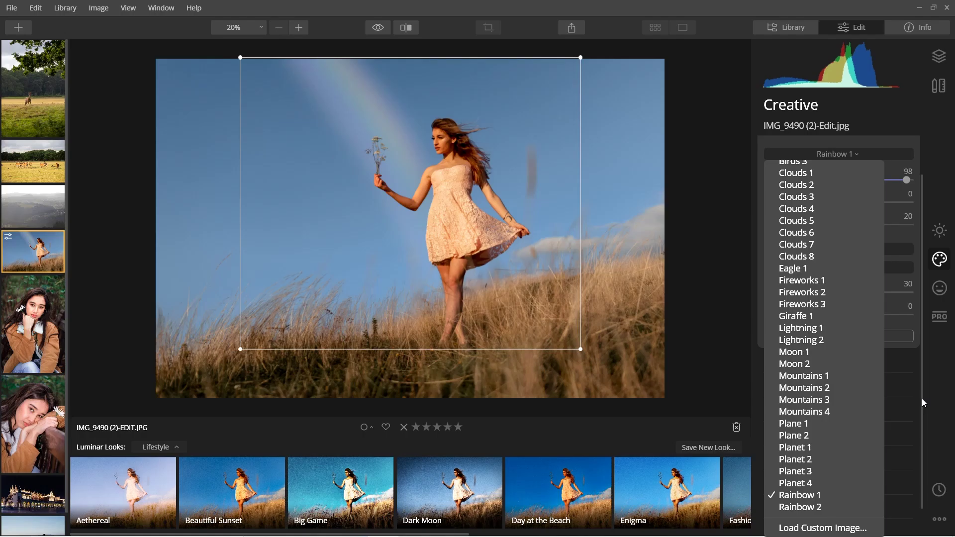
click(724, 293)
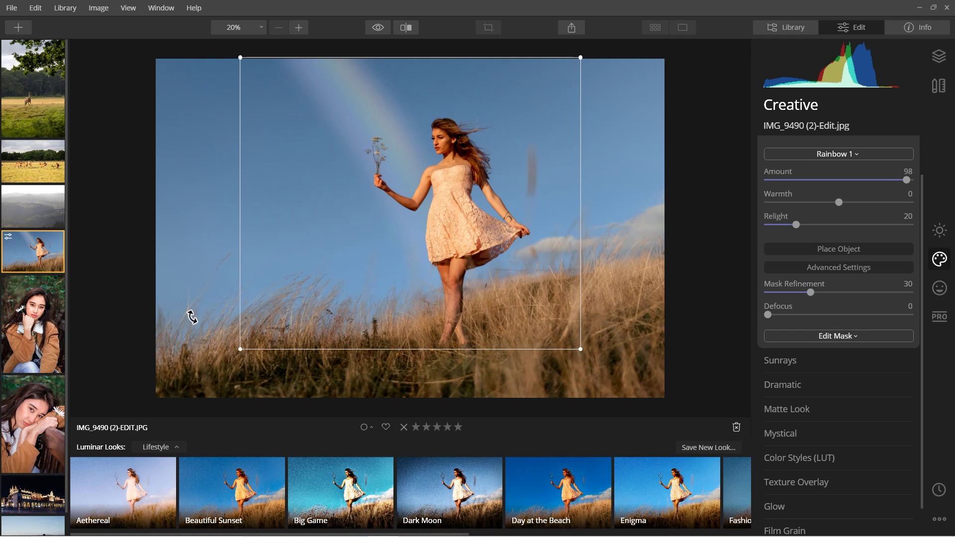
click(23, 351)
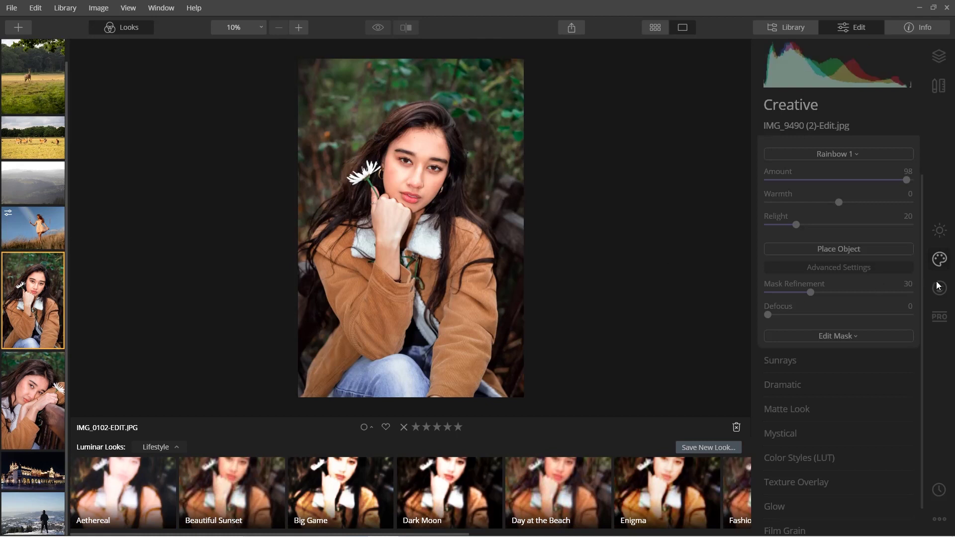
In AI Portrait Enhancer, test Slim Face 2.0 at about 67, 53 and 42.
click(944, 296)
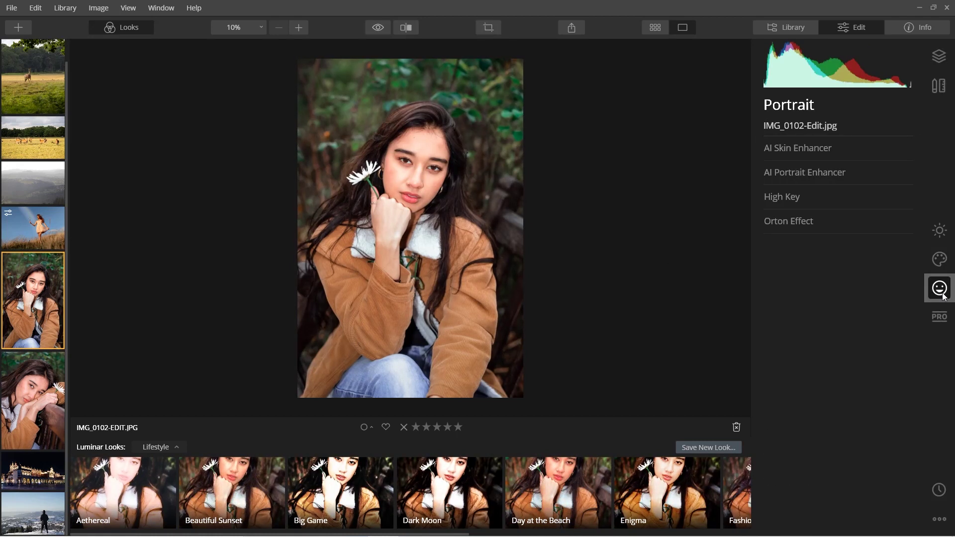
click(830, 173)
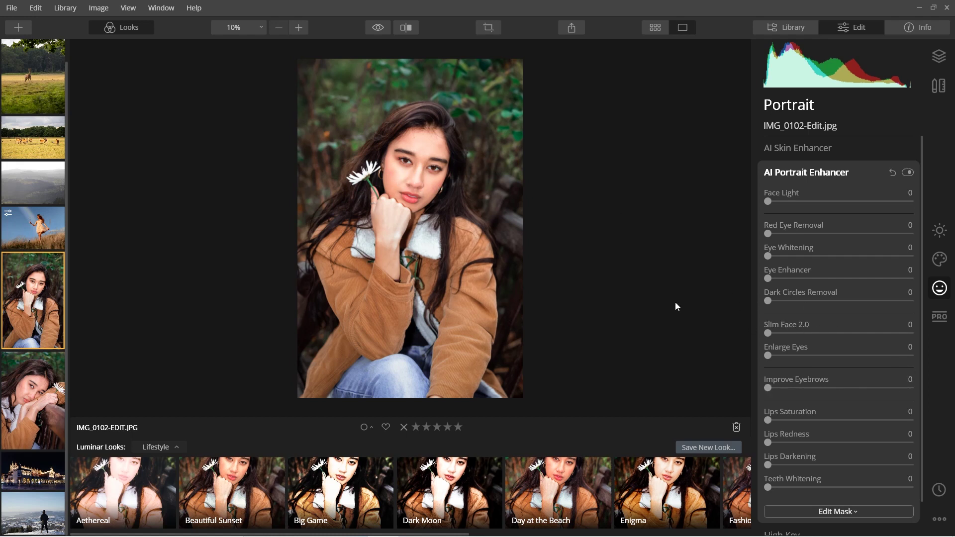
drag(769, 333, 778, 336)
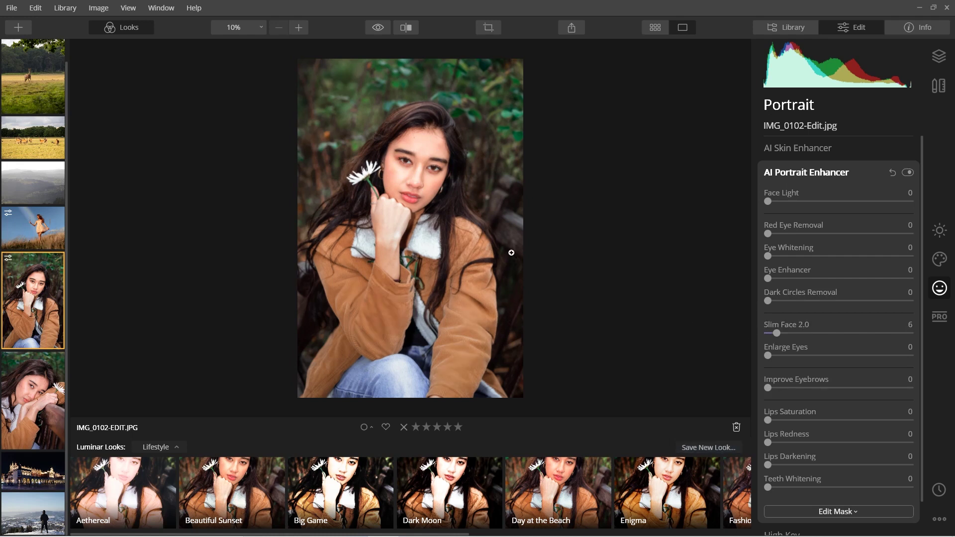
drag(778, 334, 867, 336)
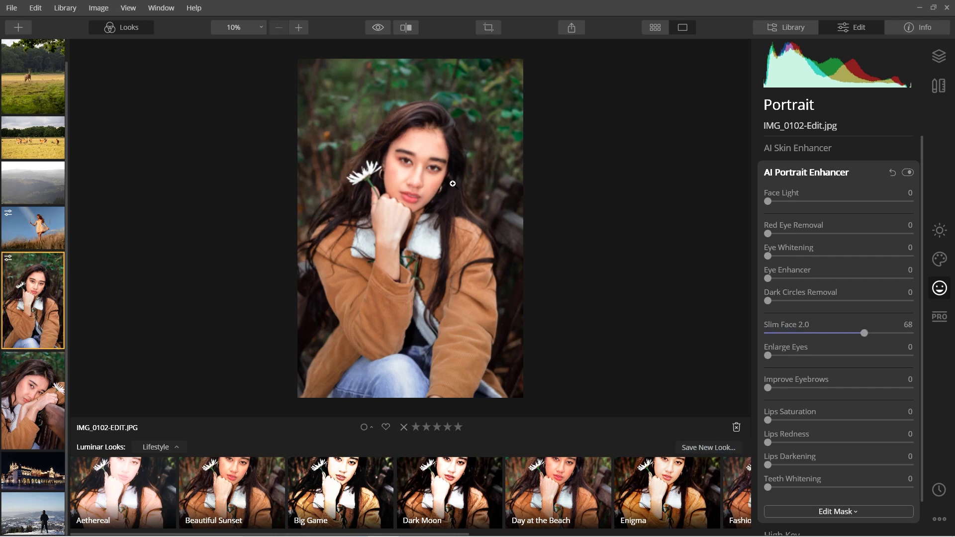
drag(864, 334, 845, 337)
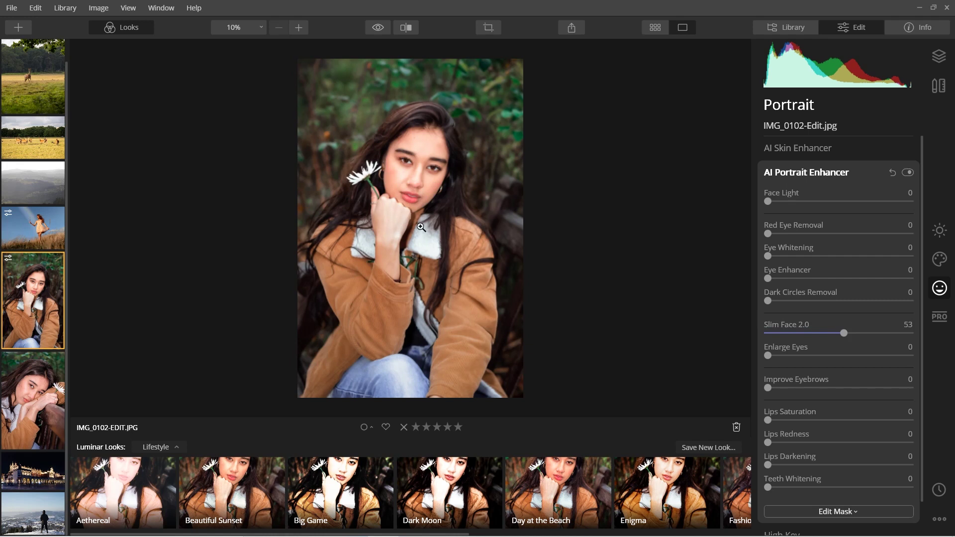
drag(845, 338, 767, 342)
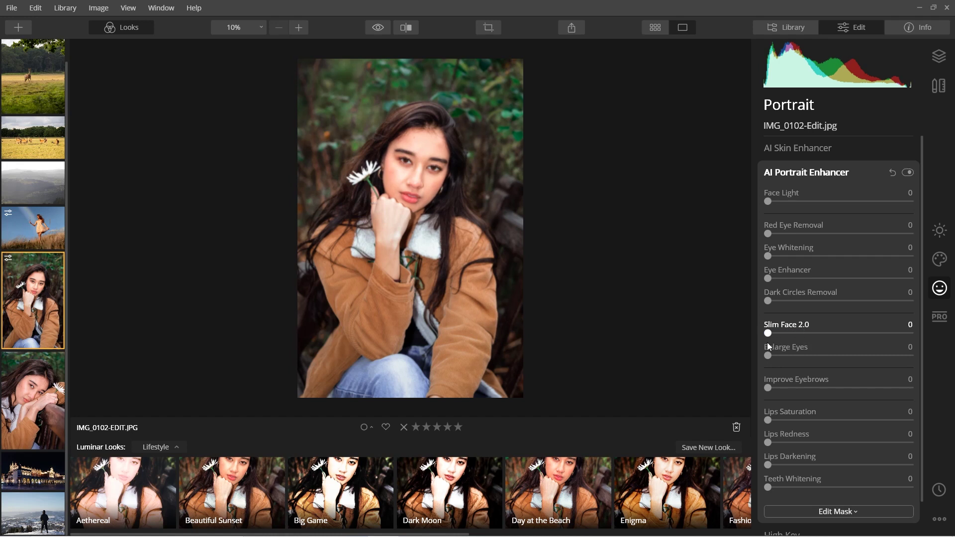
In AI Skin Enhancer, test Shine Removal at 54, 55 and 67, then reset it to 0.
click(868, 171)
click(858, 151)
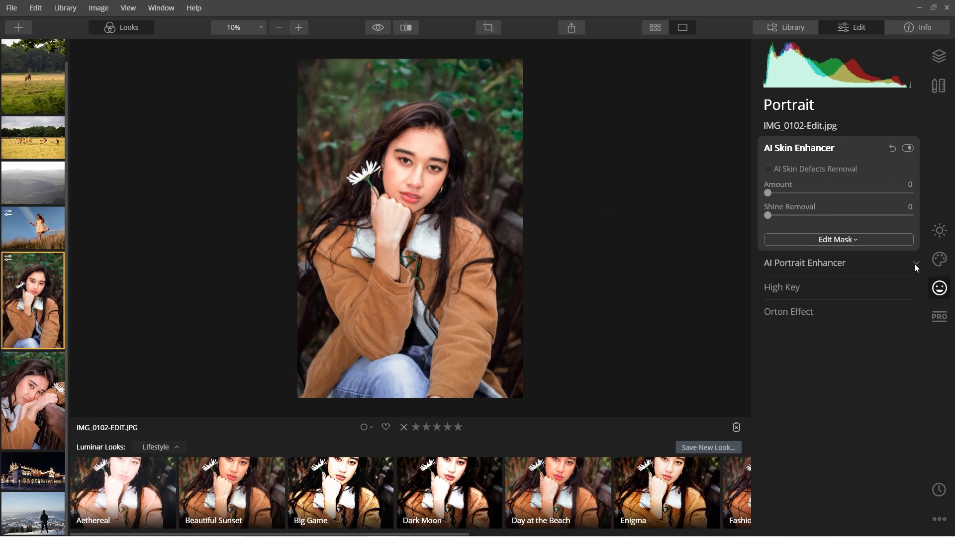
drag(767, 220, 845, 217)
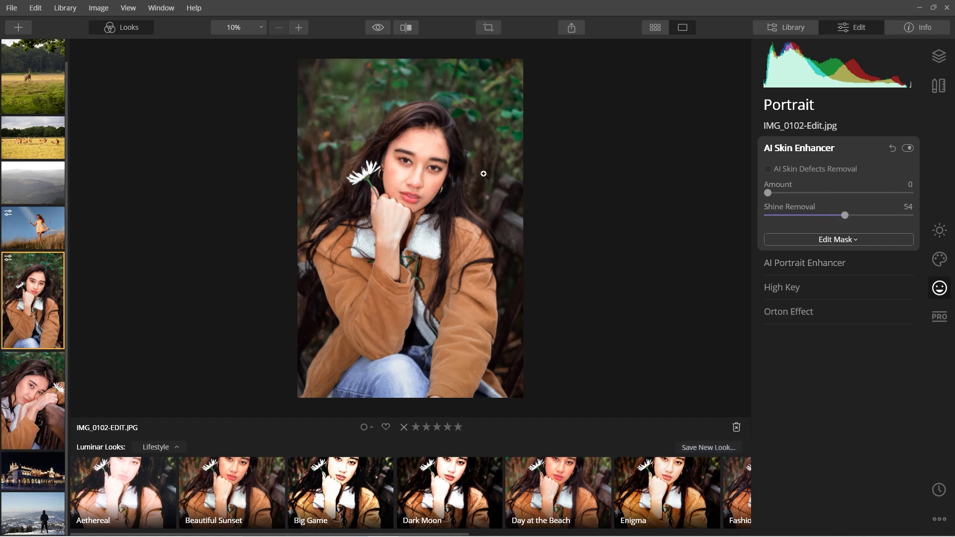
click(846, 215)
drag(847, 215, 864, 215)
double_click(864, 215)
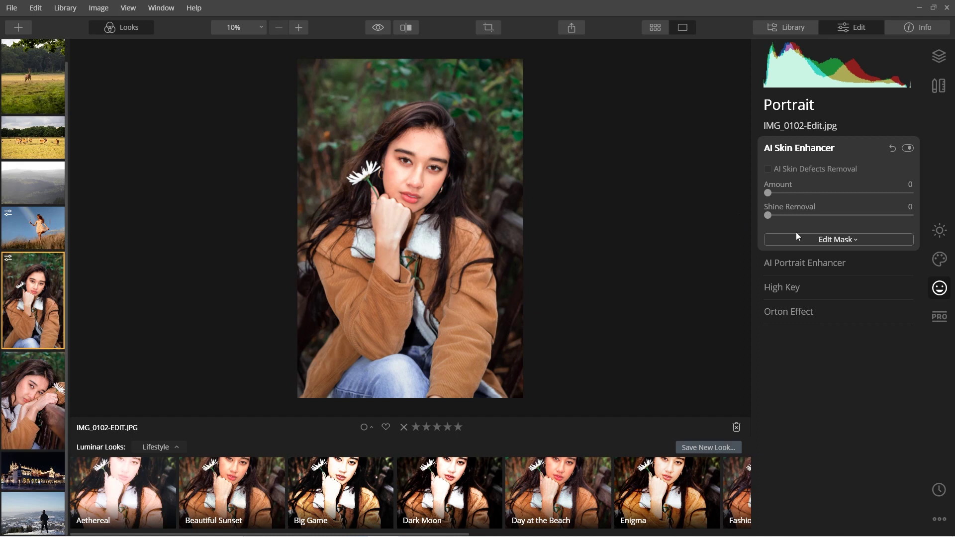
click(808, 264)
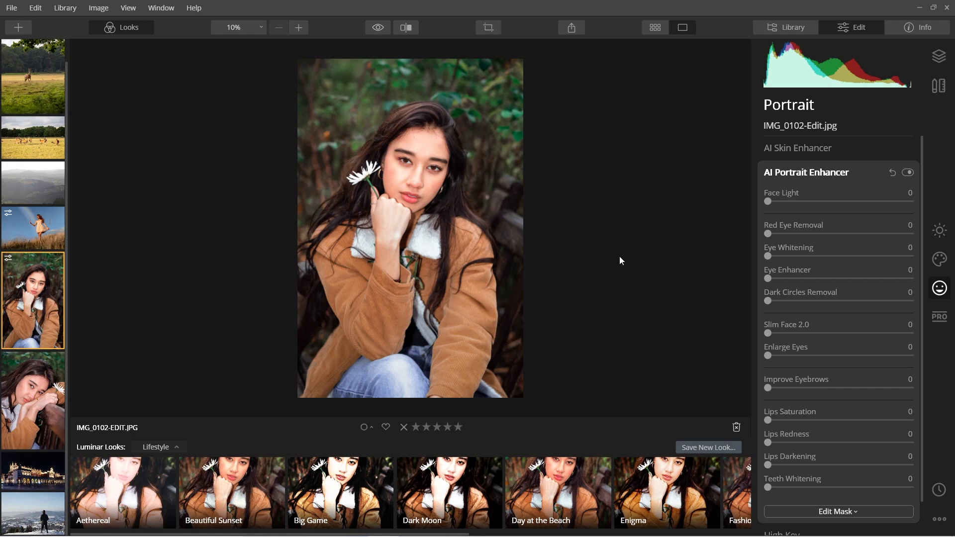
Browse the grass-field dress, deer field and misty landscape photos in the filmstrip.
click(30, 223)
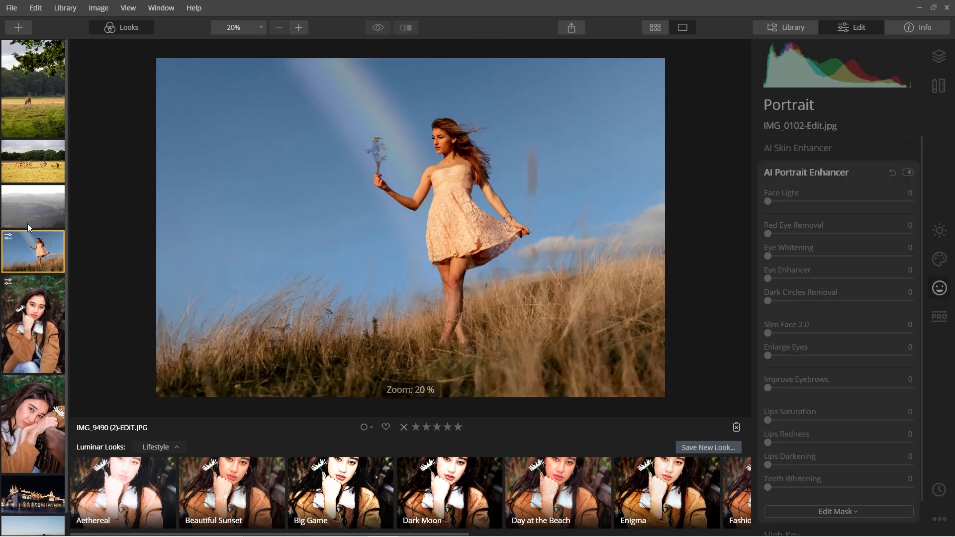
click(35, 165)
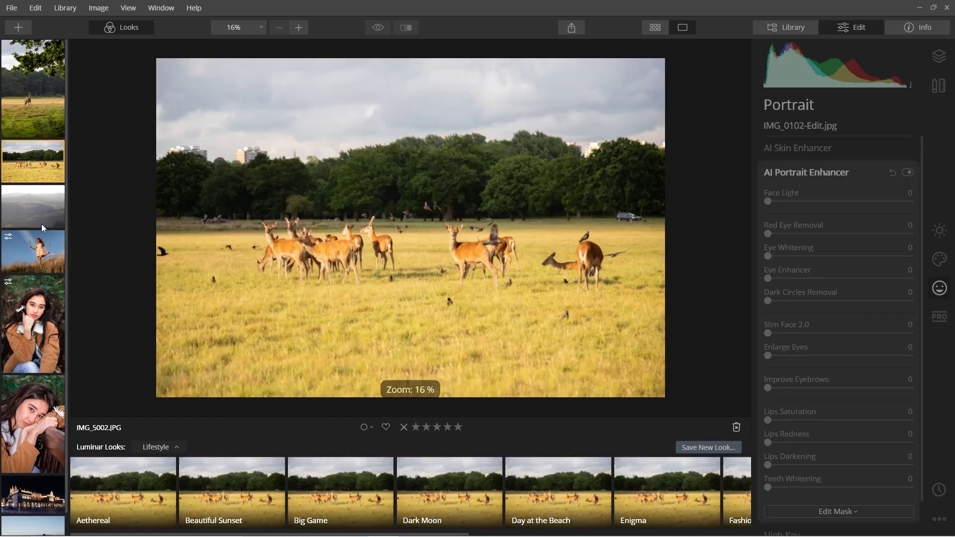
click(41, 224)
click(49, 162)
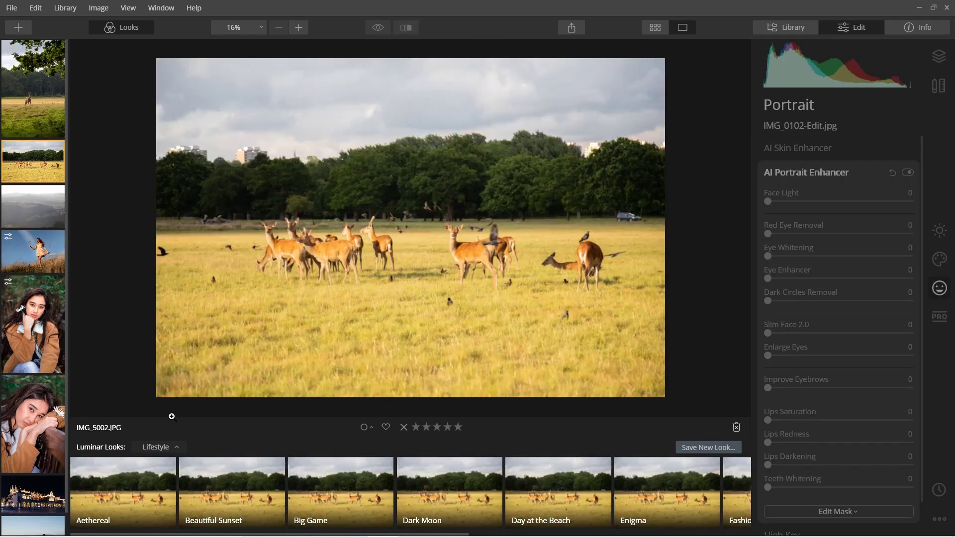
Set Slim Face 2.0 to 11 on the portrait and show the Library side panel.
mouse_move(117, 497)
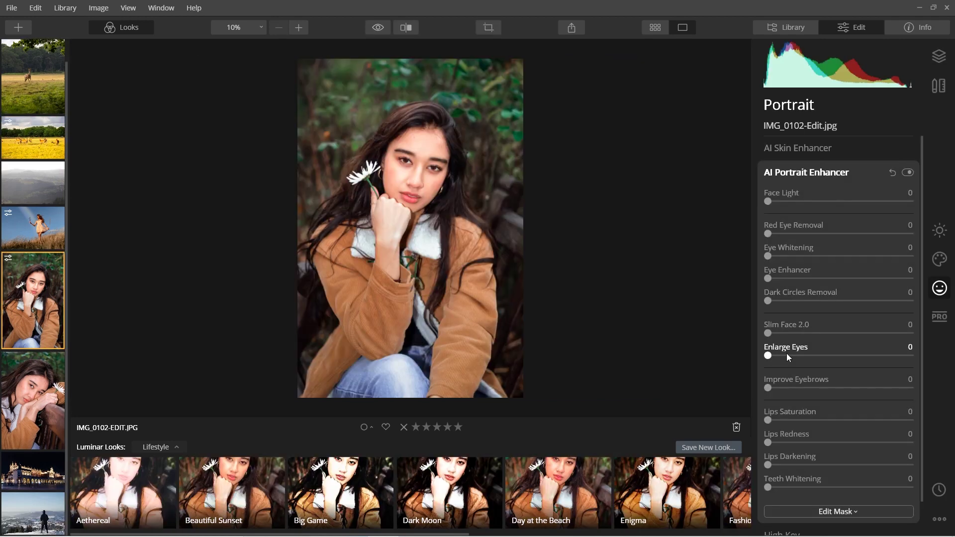
drag(770, 334, 798, 356)
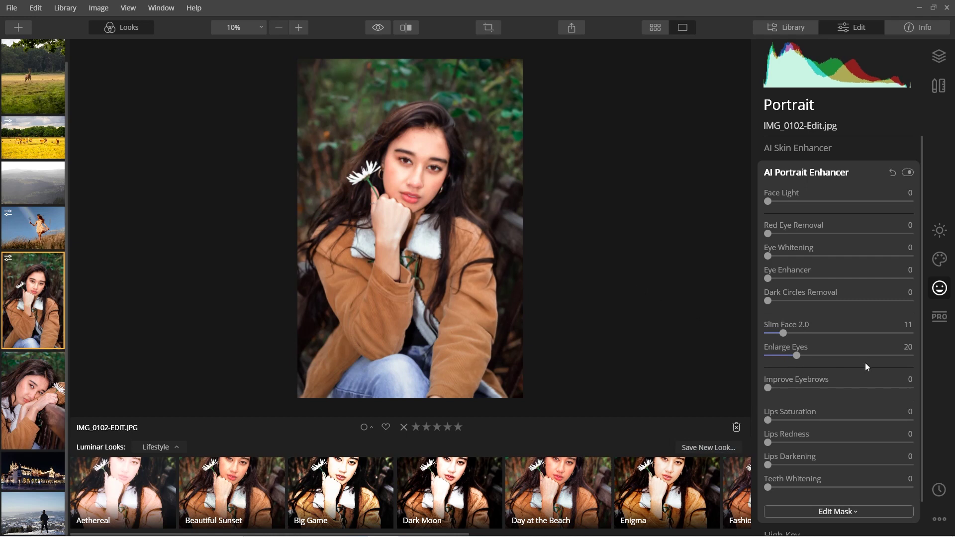
scroll(865, 367, down, 2)
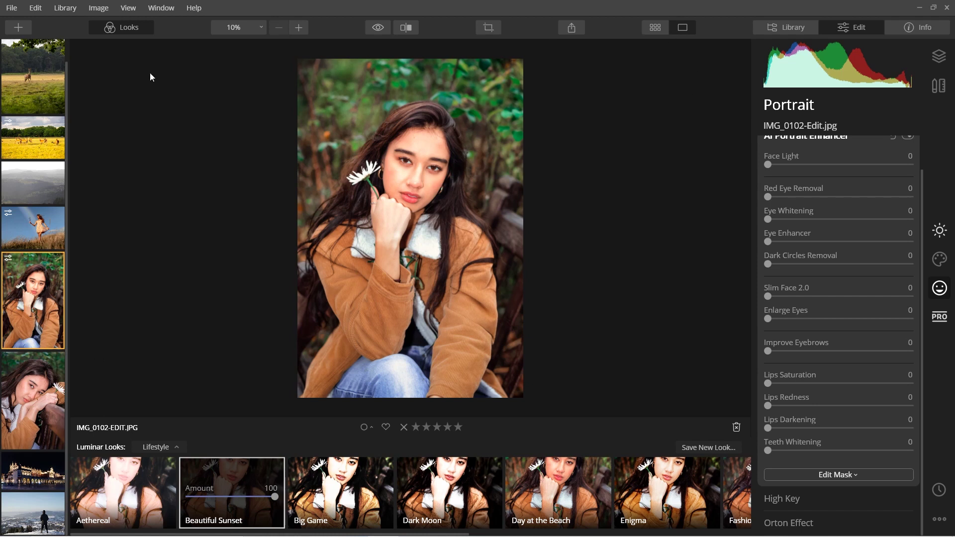
click(779, 30)
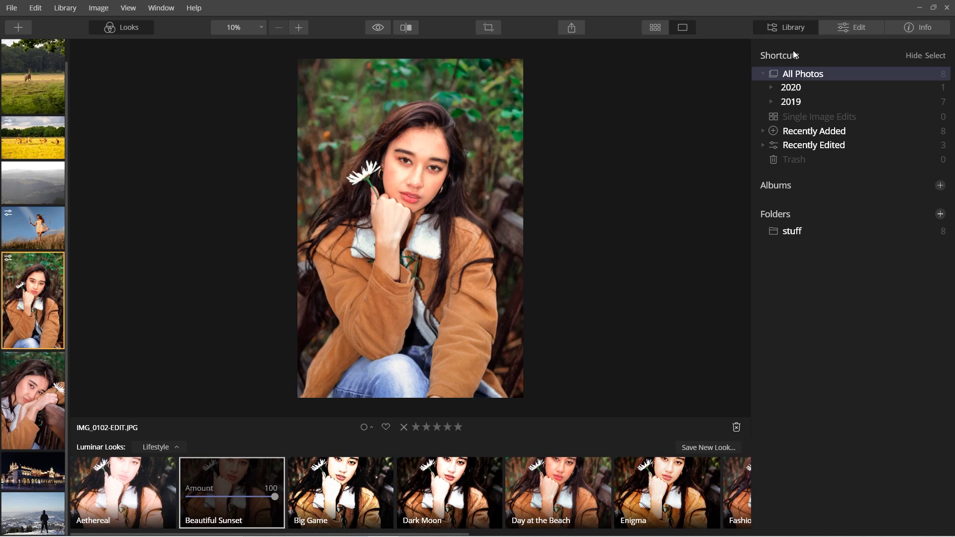
Flip through the deer, misty landscape, rainbow dress and woman photos, ending on the grass-field dress photo.
click(2, 136)
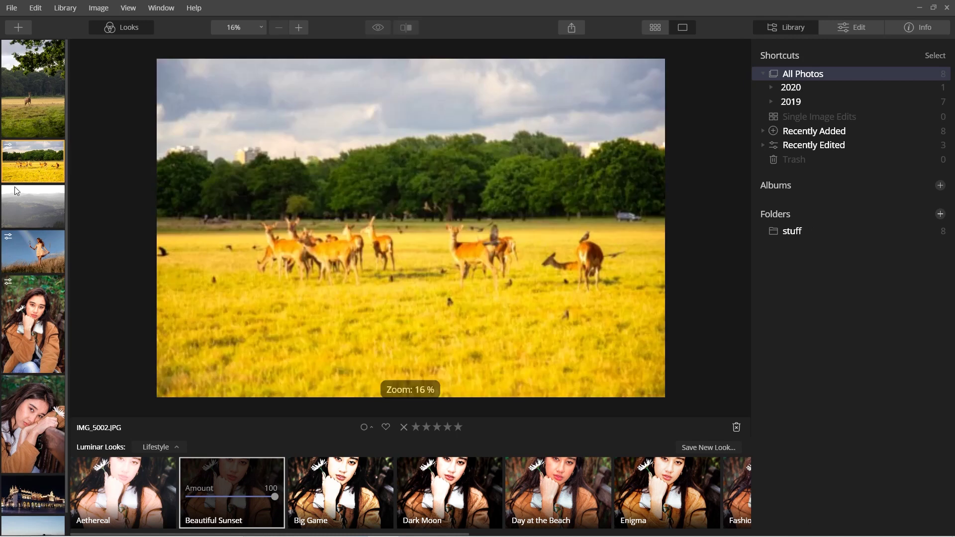
click(14, 187)
click(23, 228)
click(28, 269)
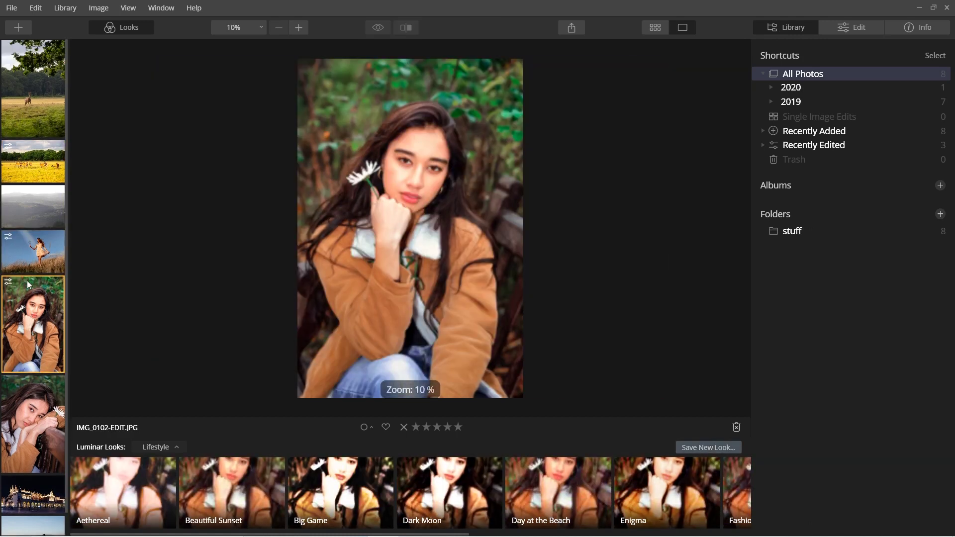
click(32, 161)
click(38, 95)
click(42, 202)
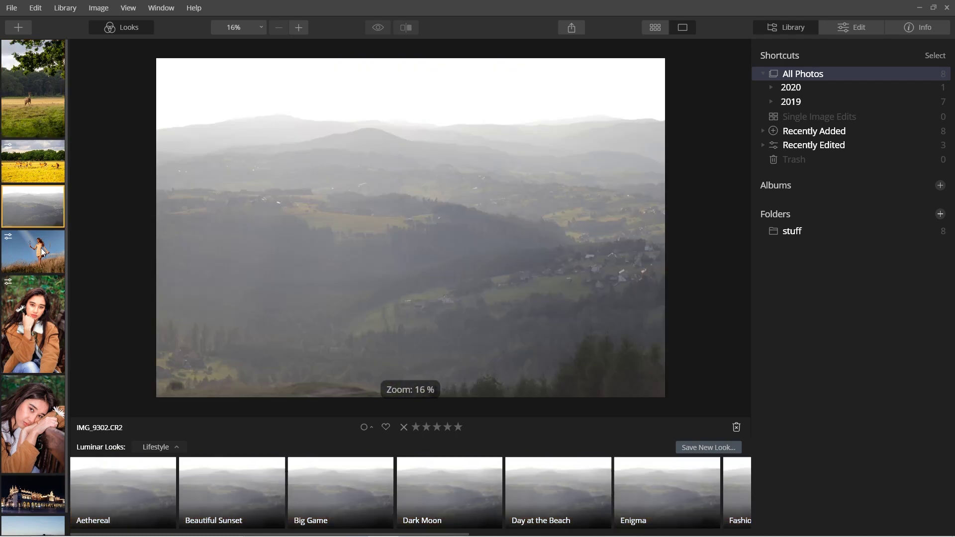
click(43, 252)
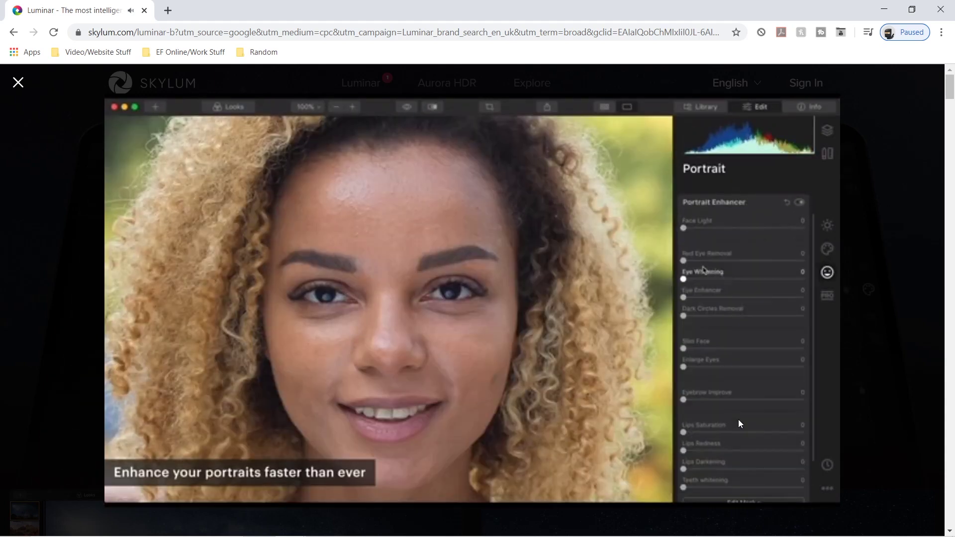
Seek the Luminar feature video back near its start, at the AI Augmented Sky demo.
click(185, 491)
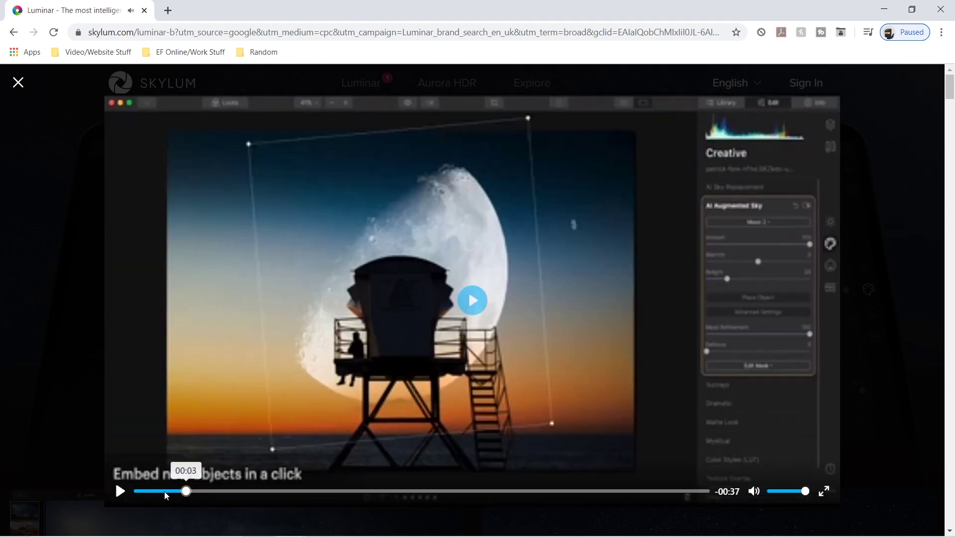